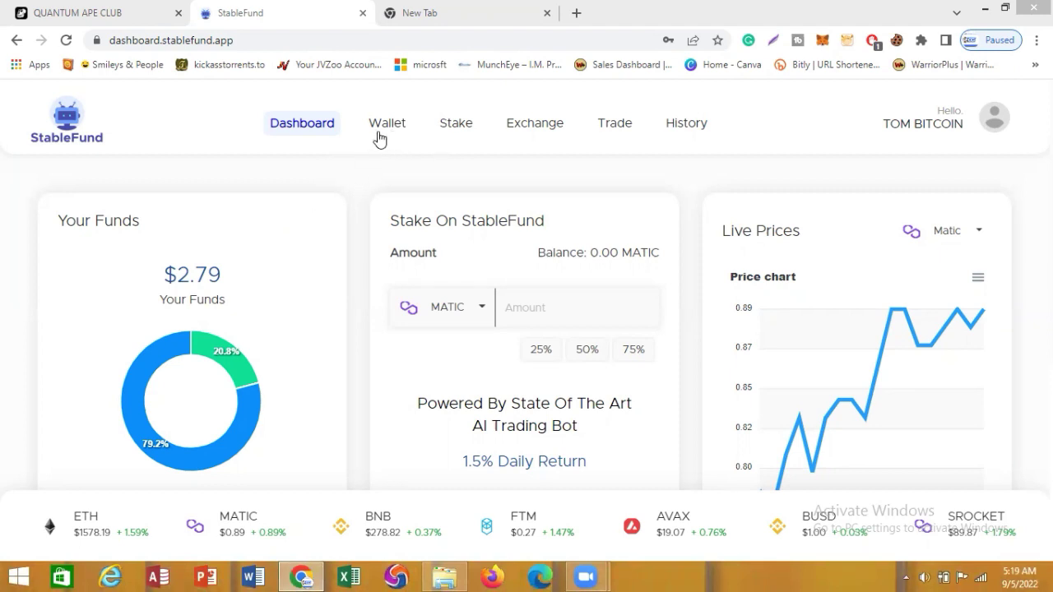
# Go to the Stake page to view the New Deposit form and its empty History.
pyautogui.click(456, 125)
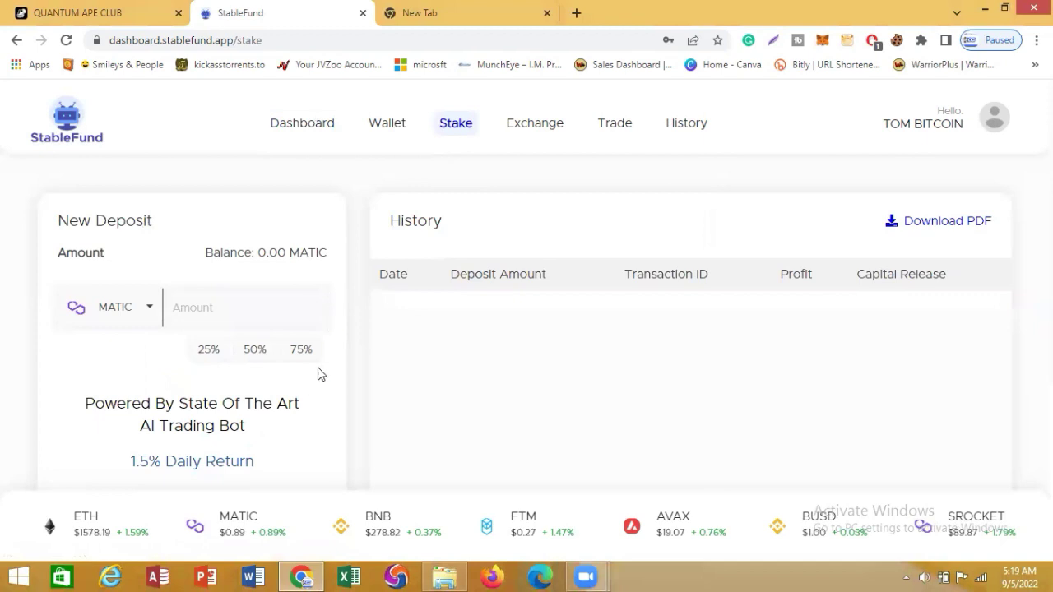
pyautogui.scroll(-1, 335, 367)
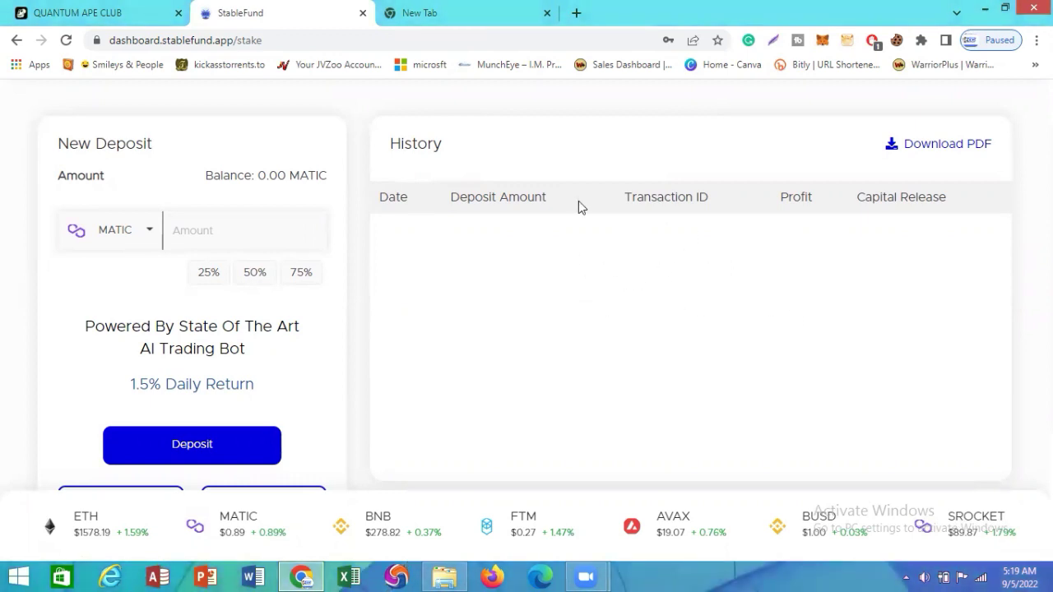
# Switch the New Deposit currency from MATIC to BUSD.
pyautogui.click(147, 236)
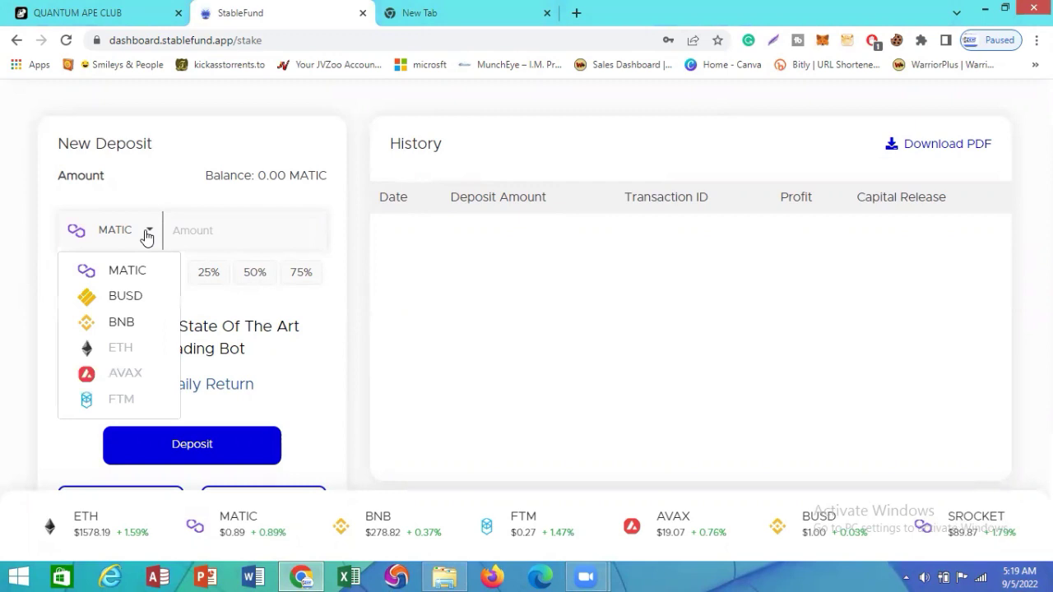
pyautogui.click(129, 299)
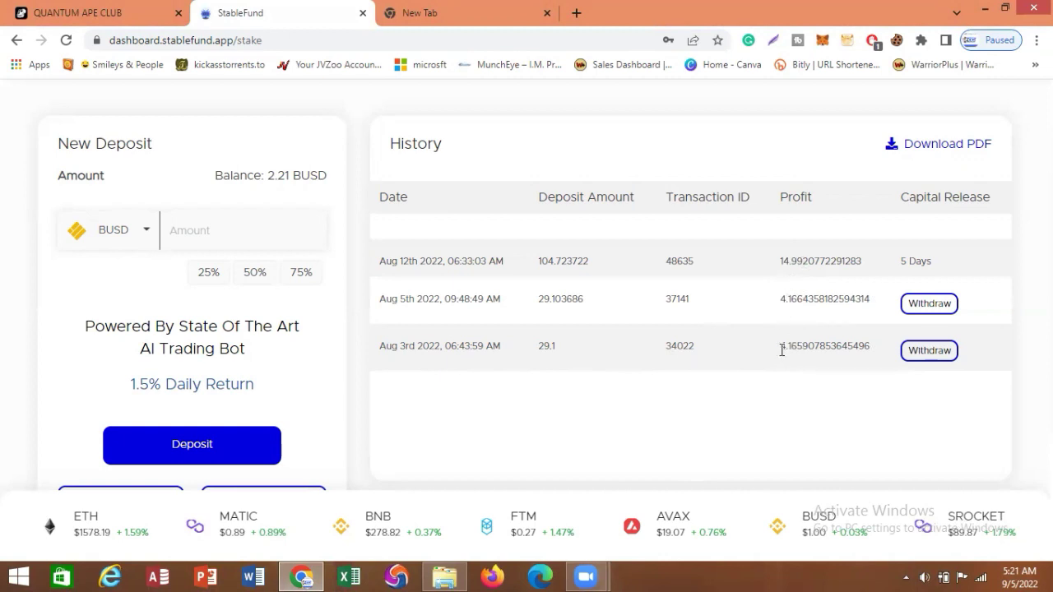
pyautogui.scroll(-1, 788, 337)
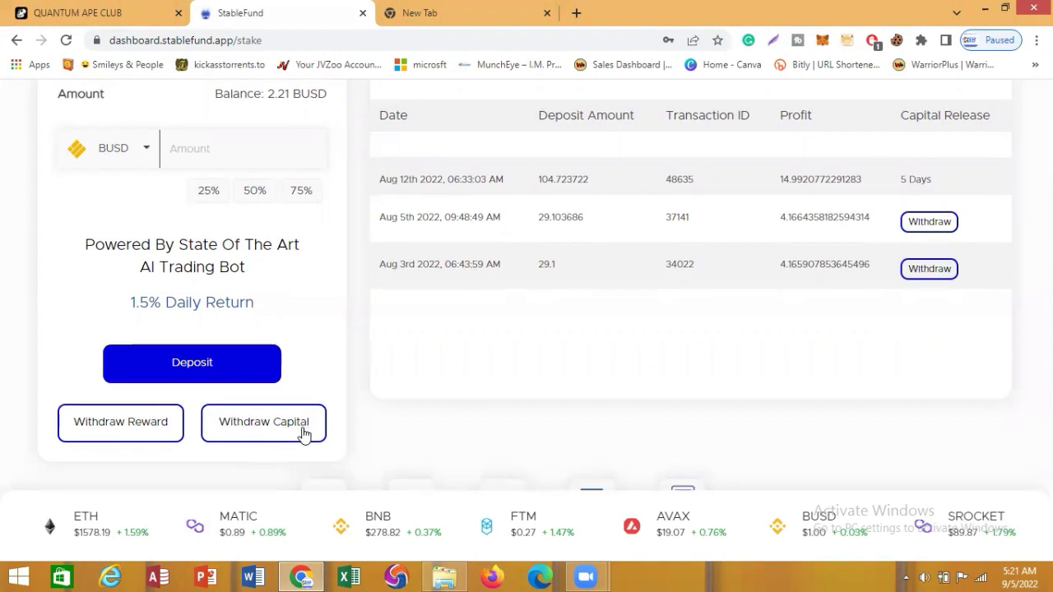
pyautogui.scroll(-2, 302, 431)
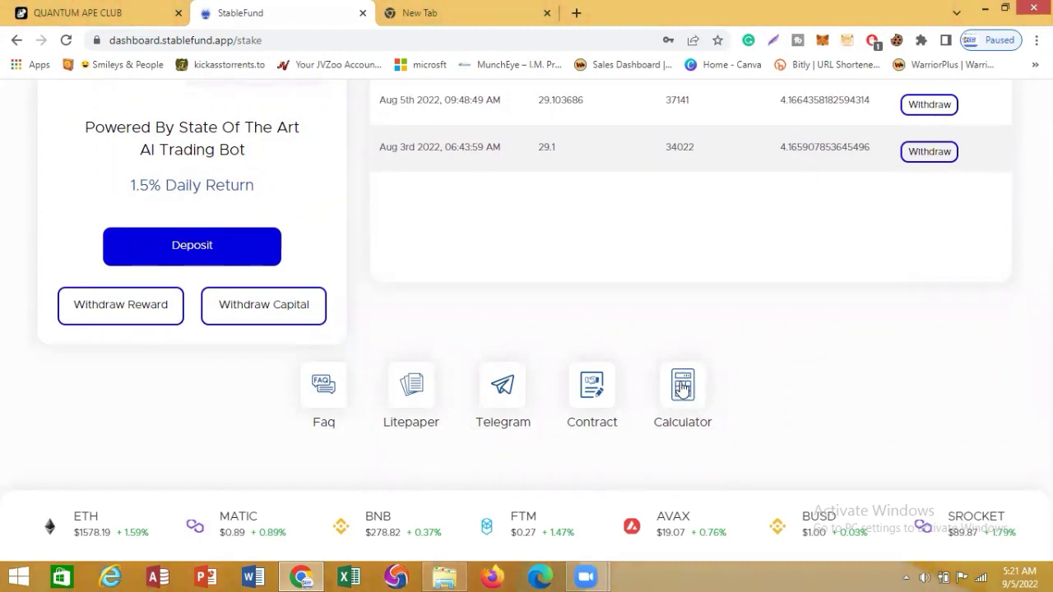
pyautogui.click(682, 389)
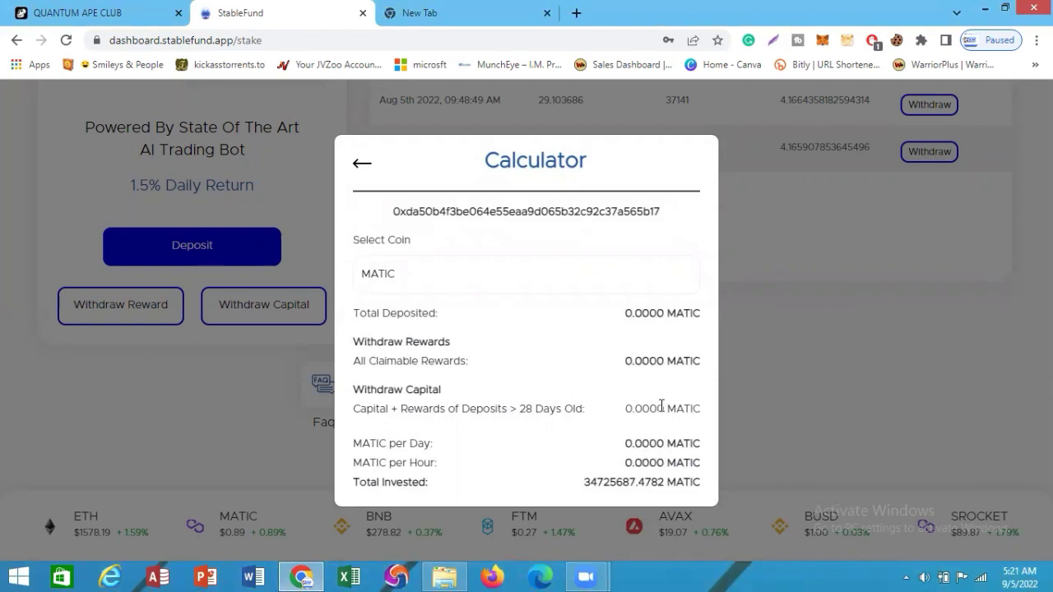
pyautogui.click(456, 282)
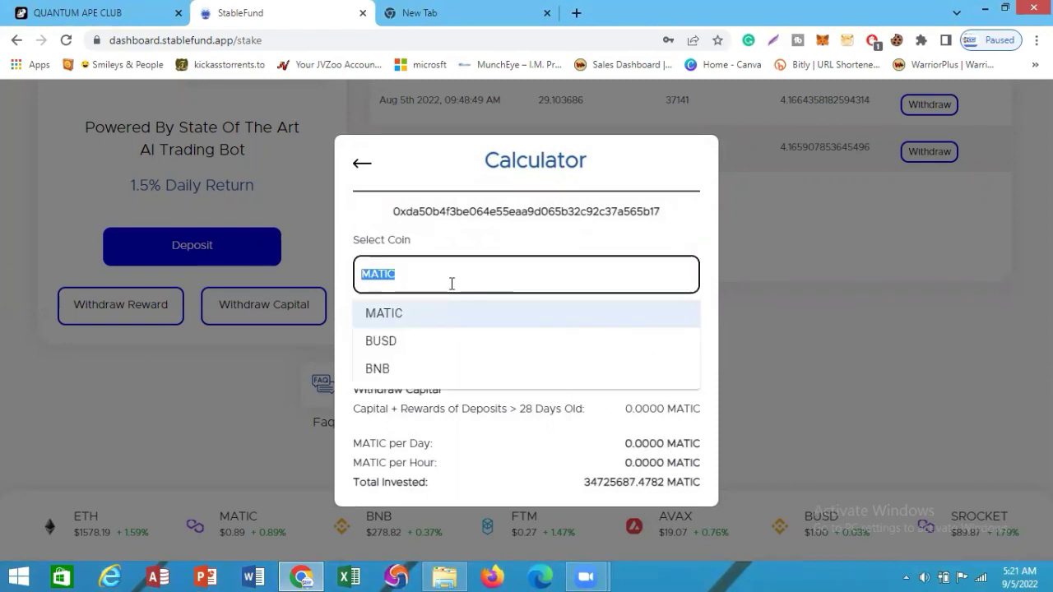
pyautogui.click(412, 346)
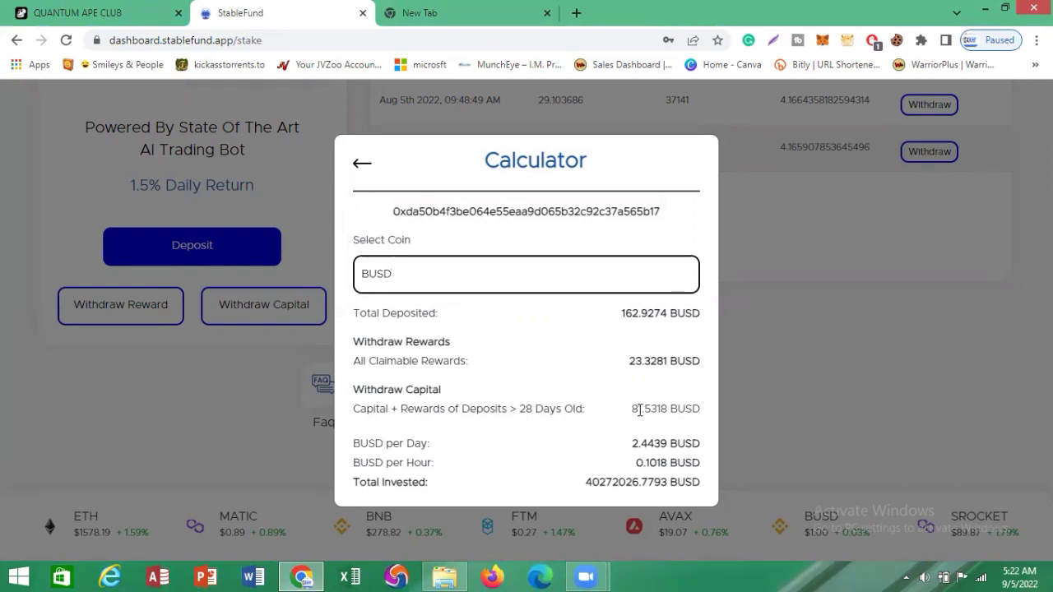
pyautogui.click(359, 164)
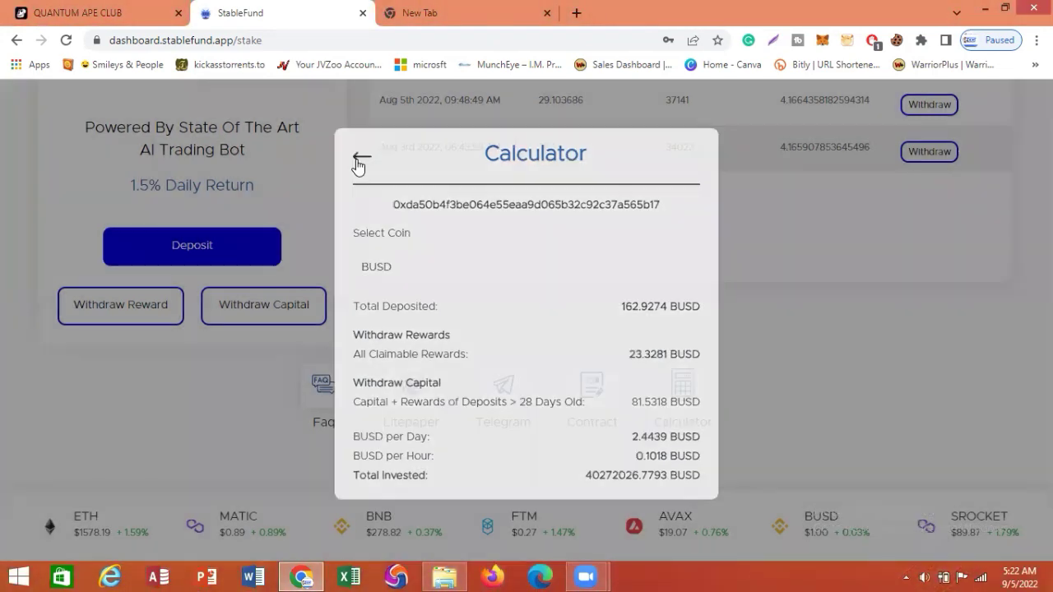
# Withdraw all staked capital with Low gas so the older deposits show Released.
pyautogui.scroll(2, 458, 337)
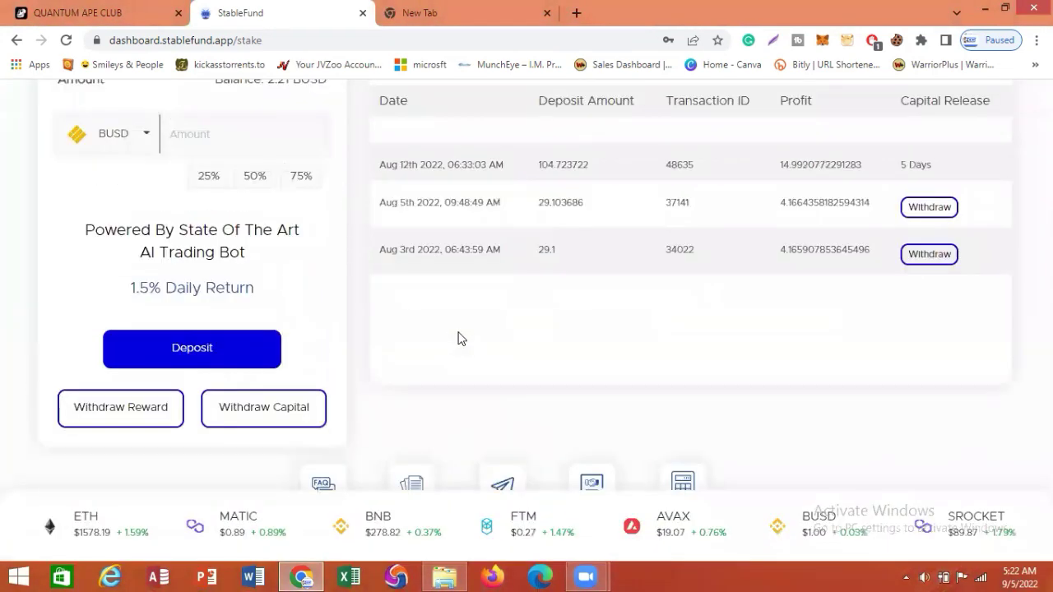
pyautogui.scroll(-1, 366, 418)
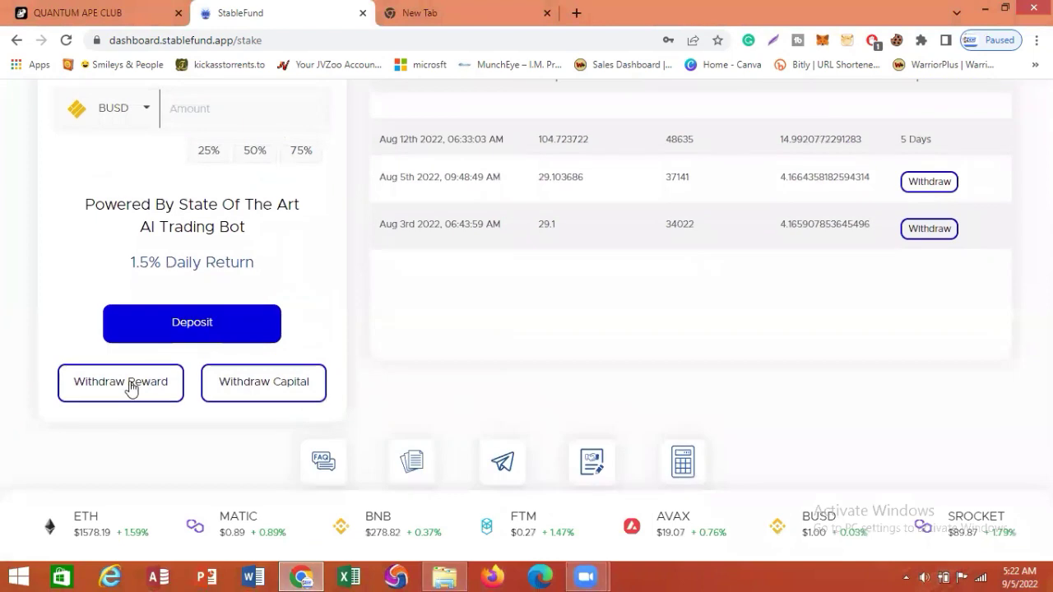
pyautogui.click(274, 393)
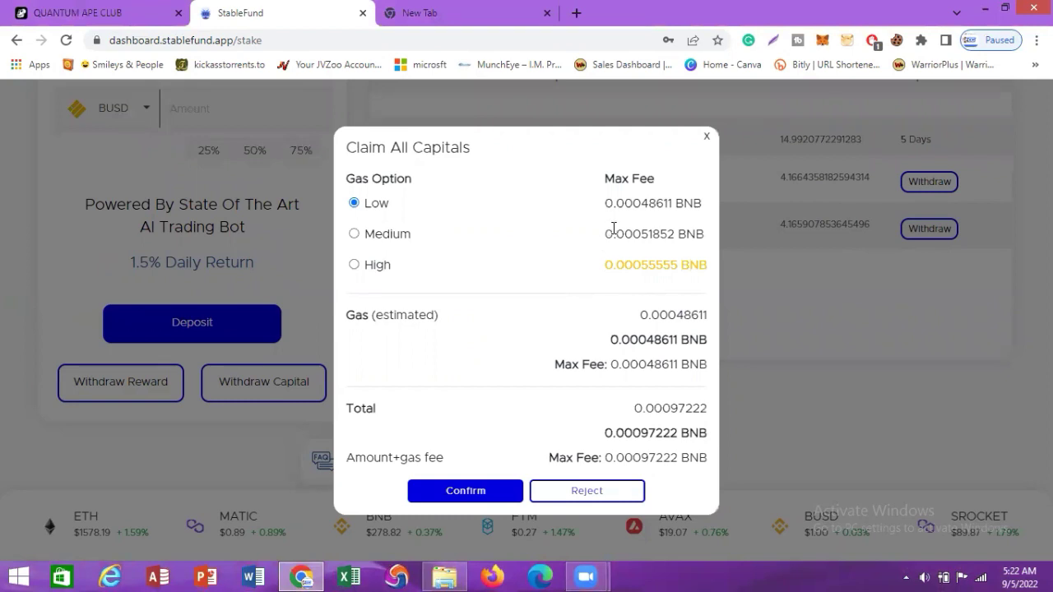
pyautogui.click(478, 477)
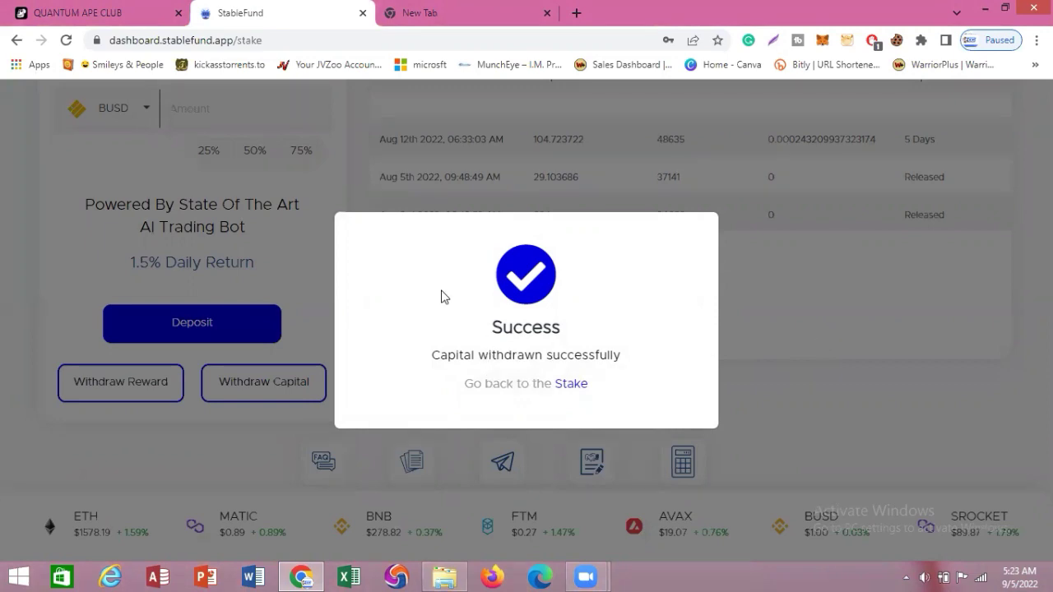
# Go back to the Dashboard to see Your Funds at $84.32.
pyautogui.click(15, 41)
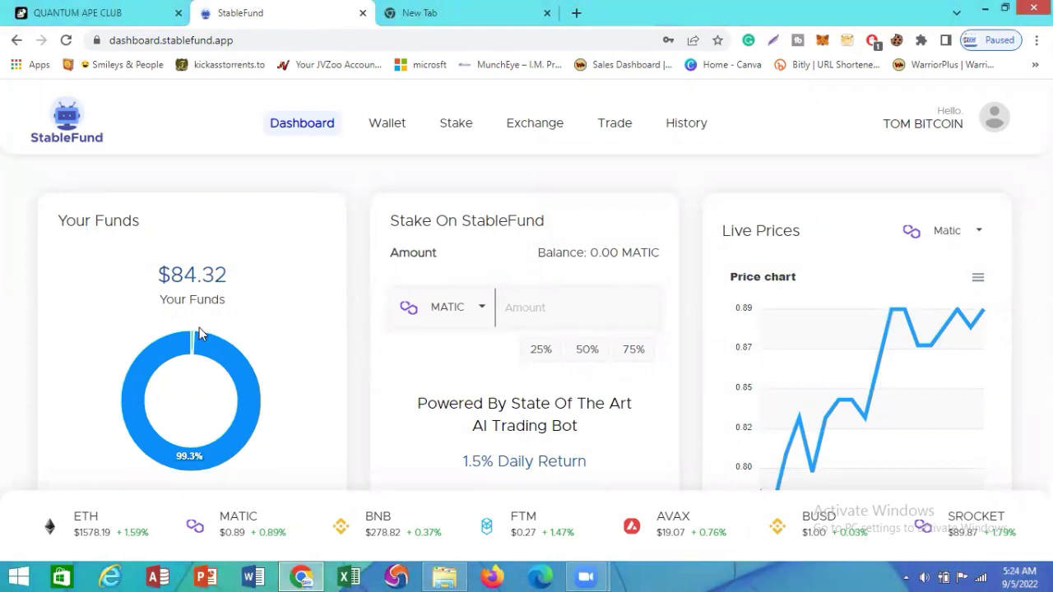
pyautogui.scroll(-4, 199, 327)
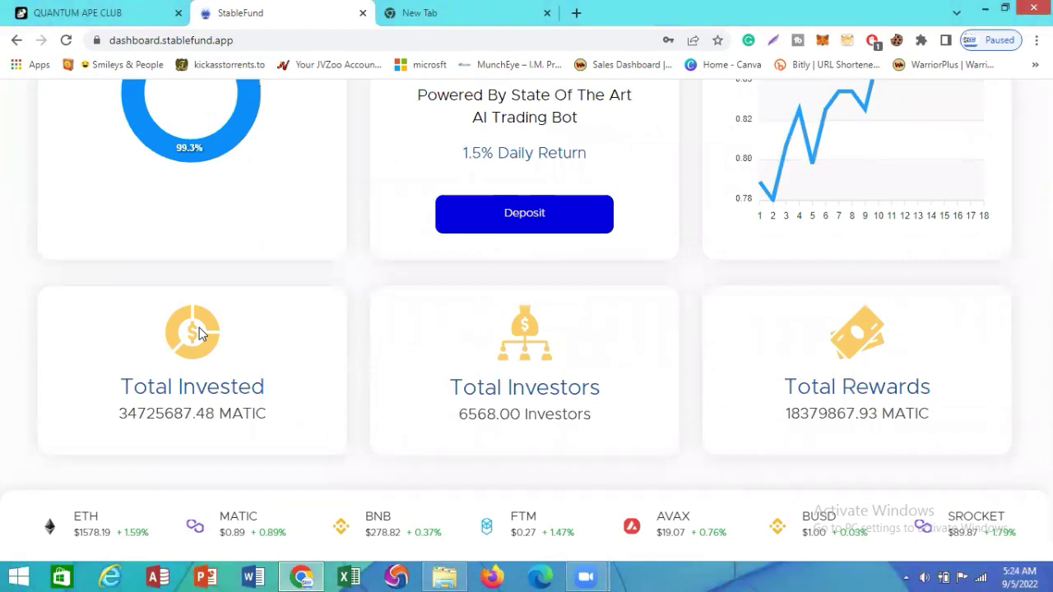
pyautogui.scroll(4, 199, 332)
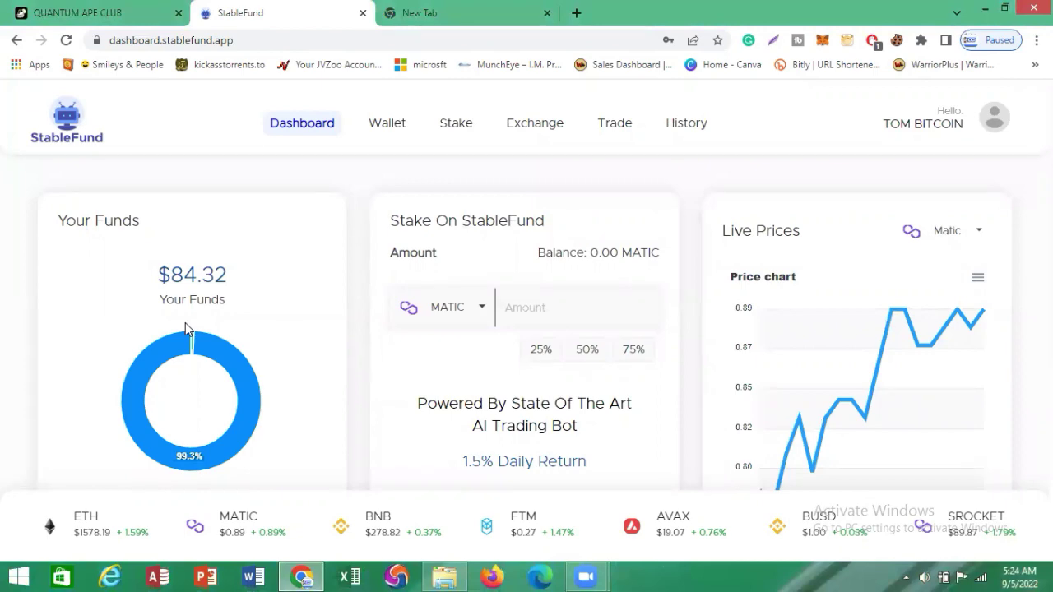
pyautogui.scroll(-3, 185, 329)
pyautogui.scroll(2, 186, 329)
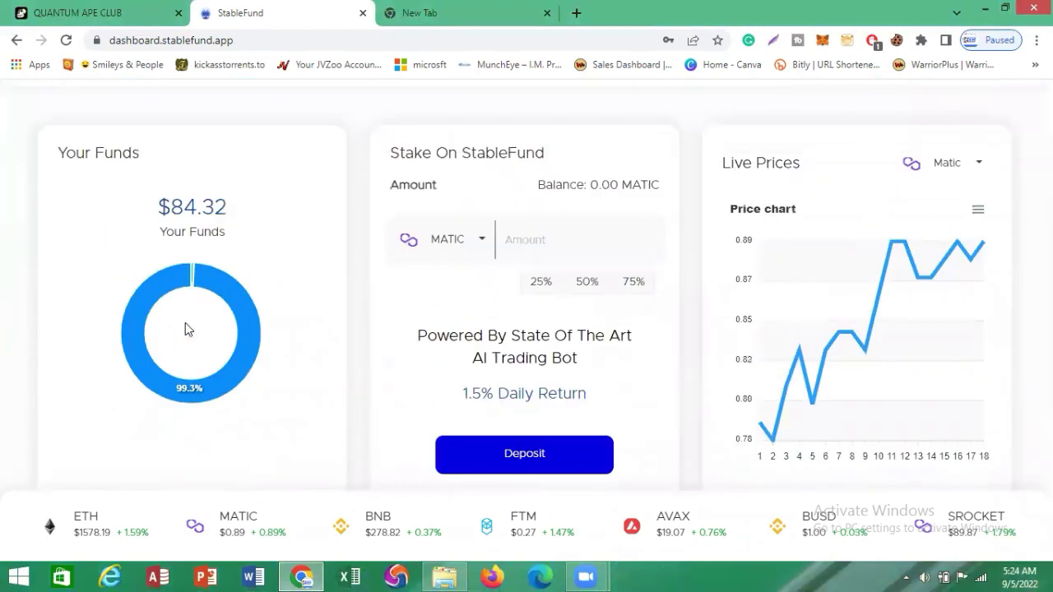
pyautogui.scroll(1, 185, 329)
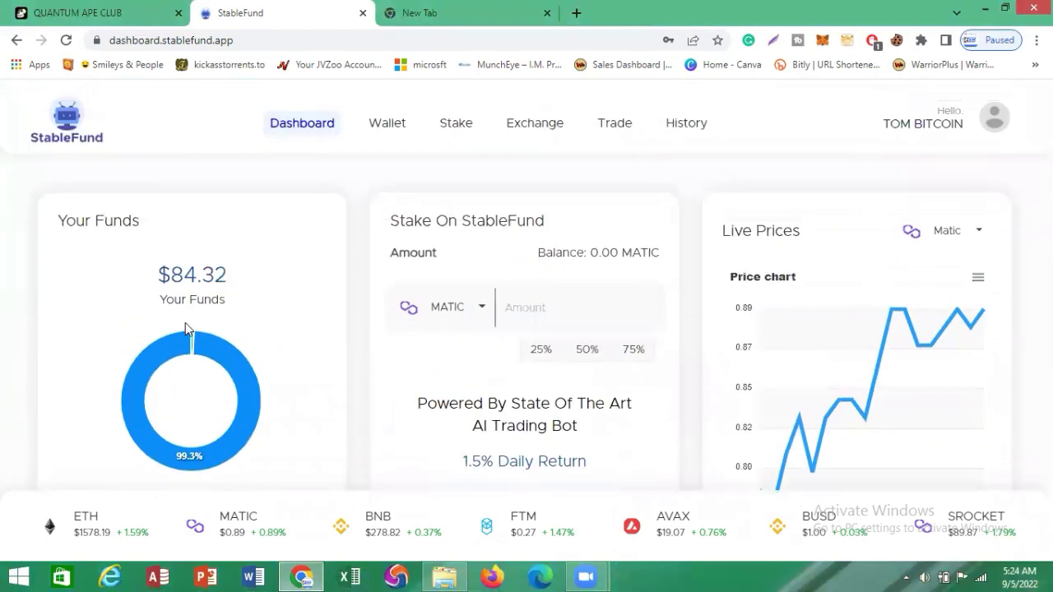
# On the Wallet page, paste the copied address into the BUSD Recipient Address field.
pyautogui.click(389, 130)
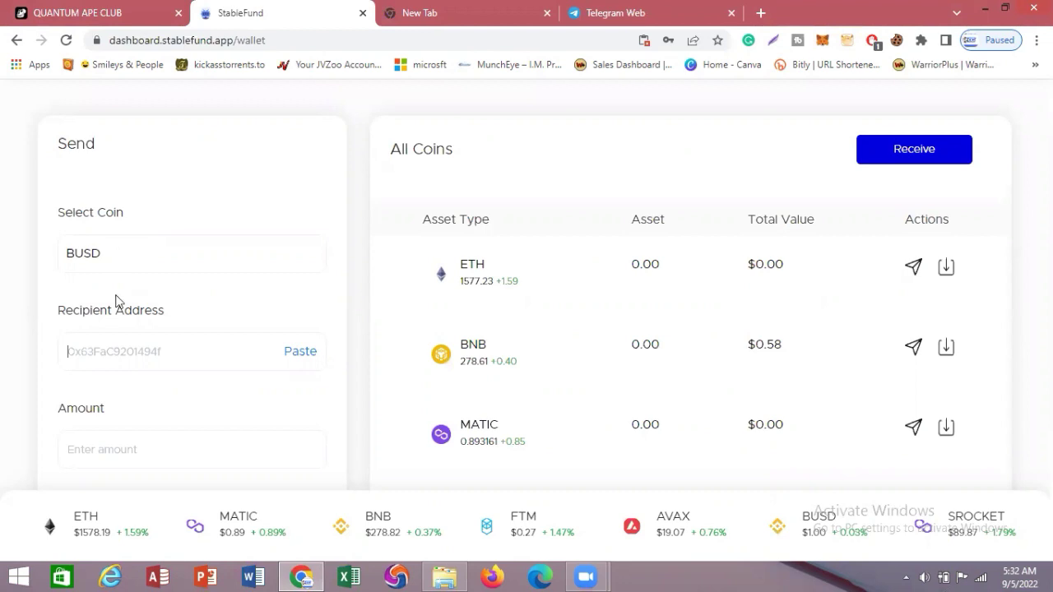
pyautogui.rightClick(97, 356)
pyautogui.click(150, 214)
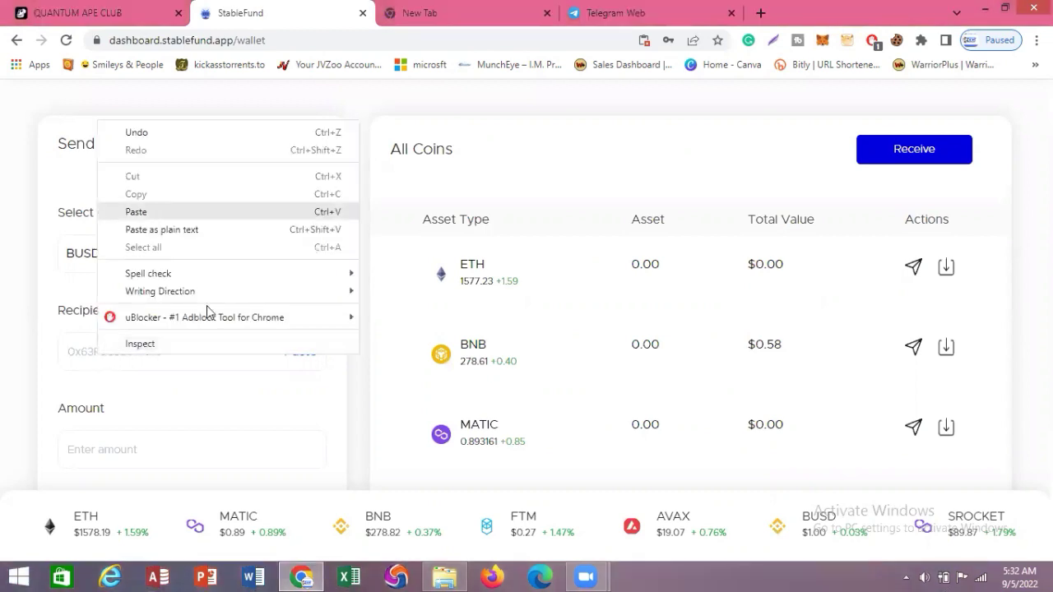
pyautogui.click(293, 372)
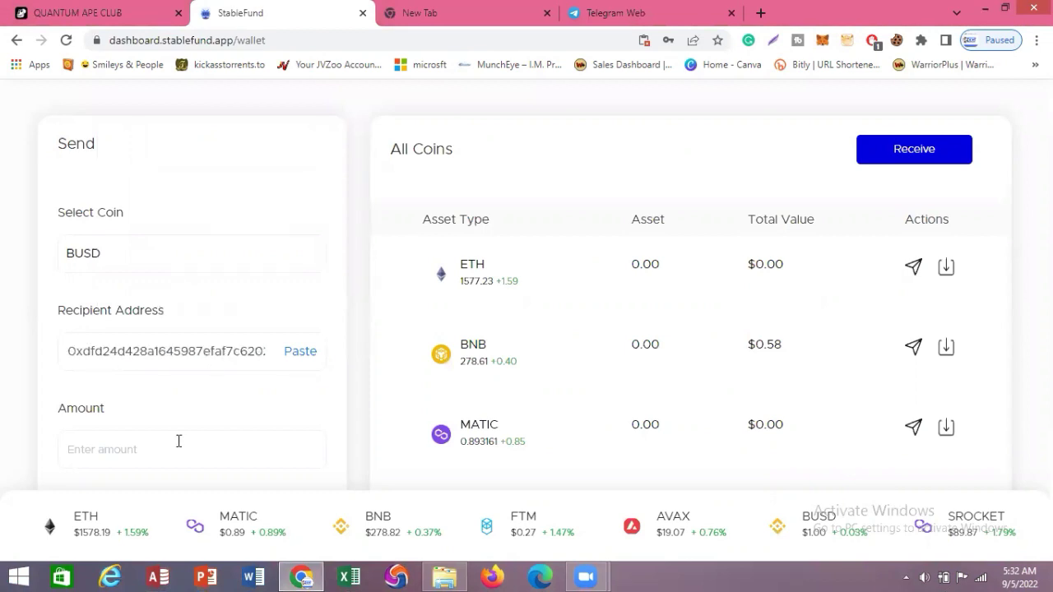
pyautogui.scroll(-2, 168, 300)
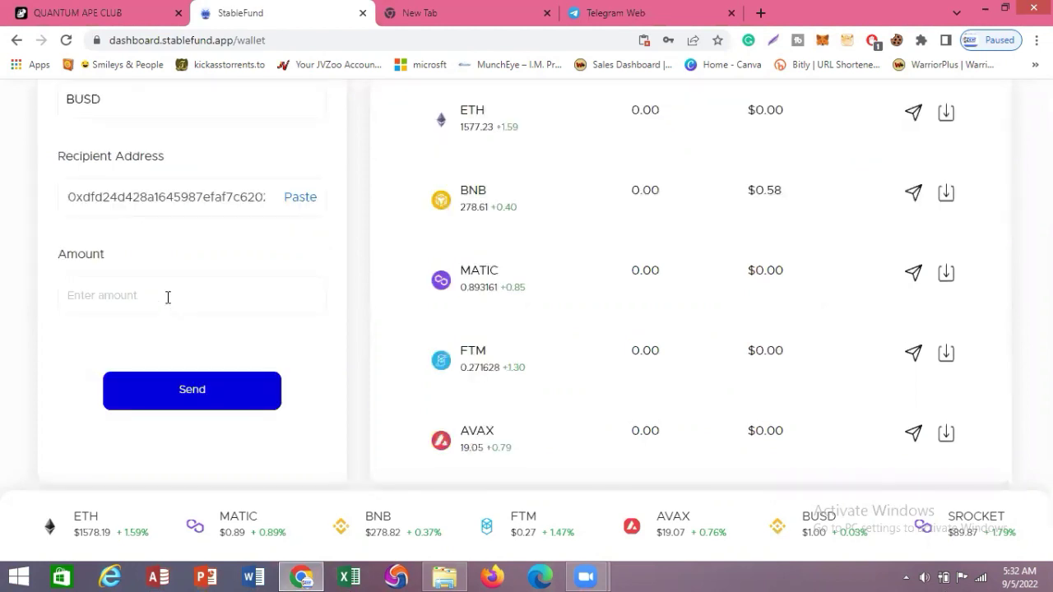
# Enter 83 as the amount and check the address ending against the Telegram message.
pyautogui.click(168, 297)
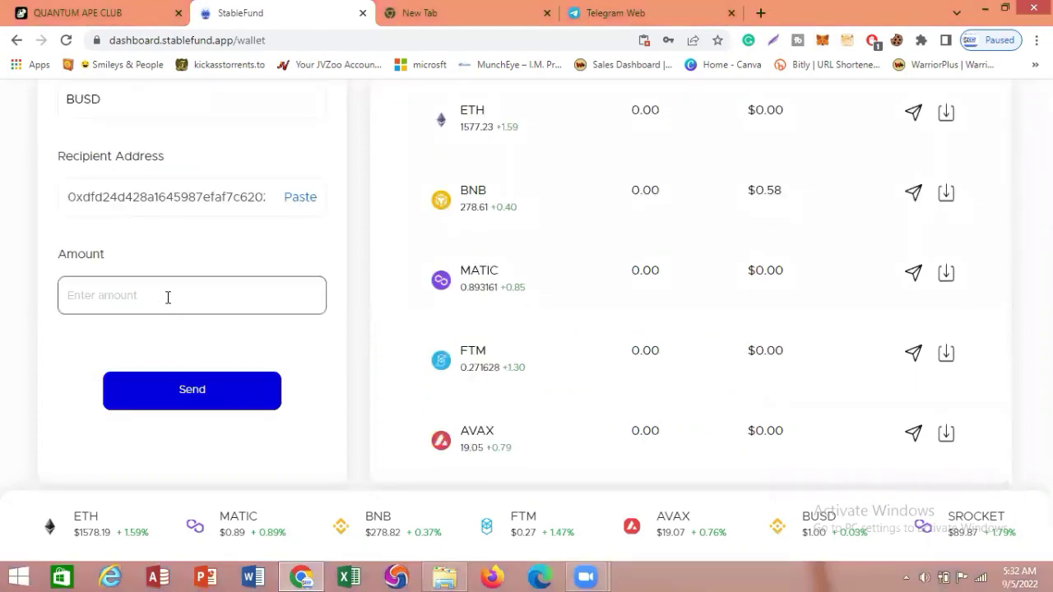
pyautogui.write('83')
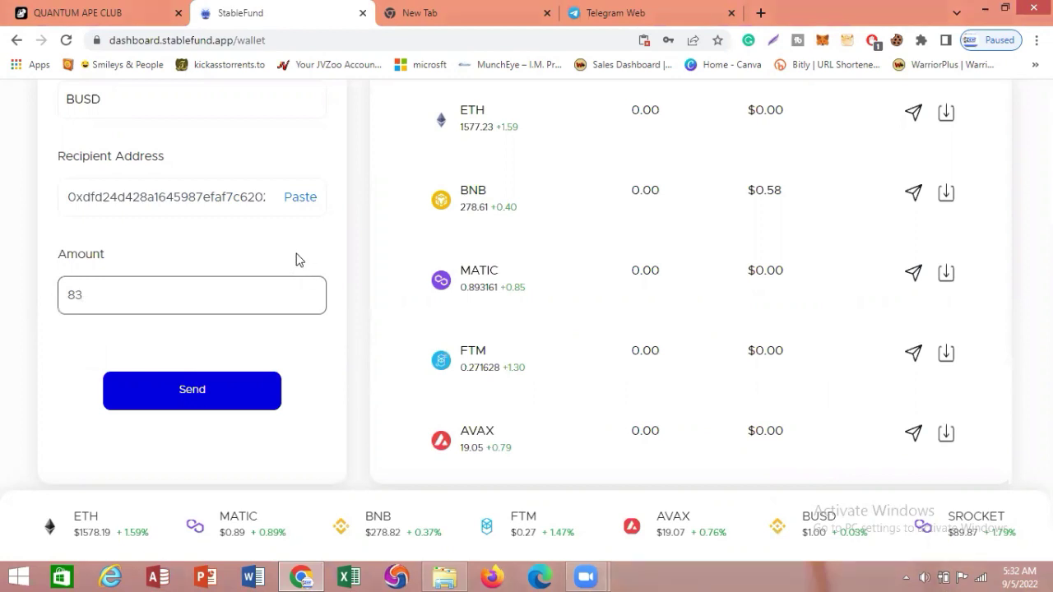
pyautogui.click(248, 195)
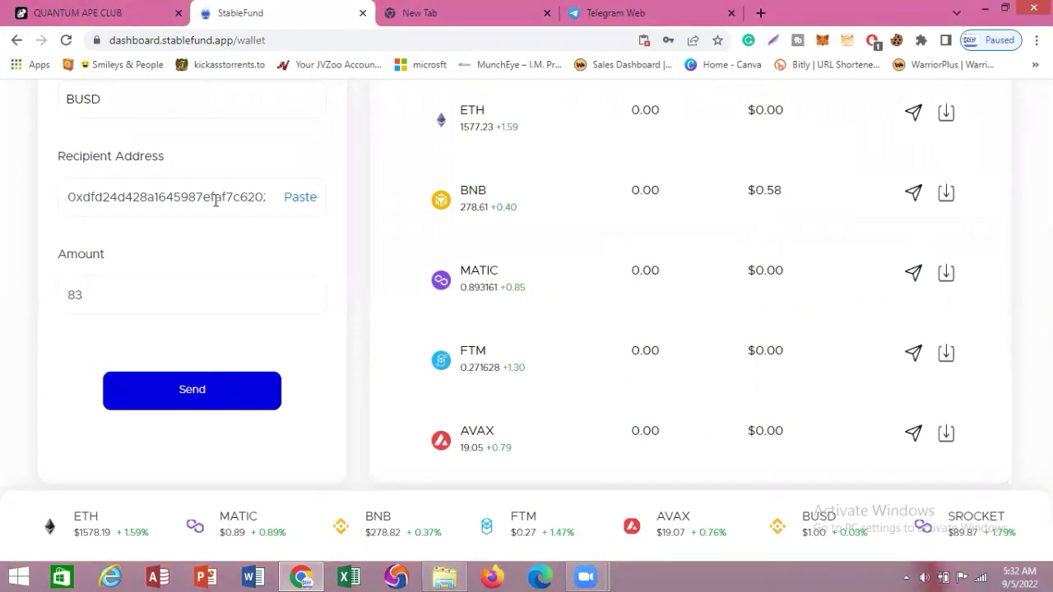
pyautogui.press('Right')
pyautogui.press('Right')
pyautogui.press('Right')
pyautogui.press('Right')
pyautogui.press('Right')
pyautogui.press('Right')
pyautogui.press('Right')
pyautogui.press('Right')
pyautogui.press('Right')
pyautogui.press('Right')
pyautogui.press('Right')
pyautogui.press('Right')
pyautogui.press('Right')
pyautogui.press('Right')
pyautogui.press('Right')
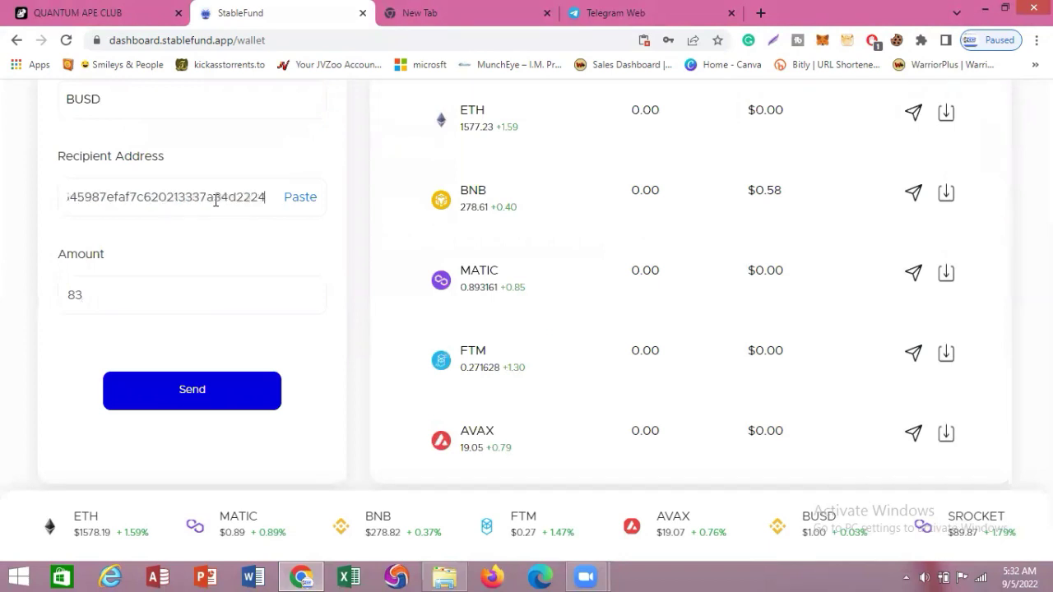
pyautogui.click(640, 14)
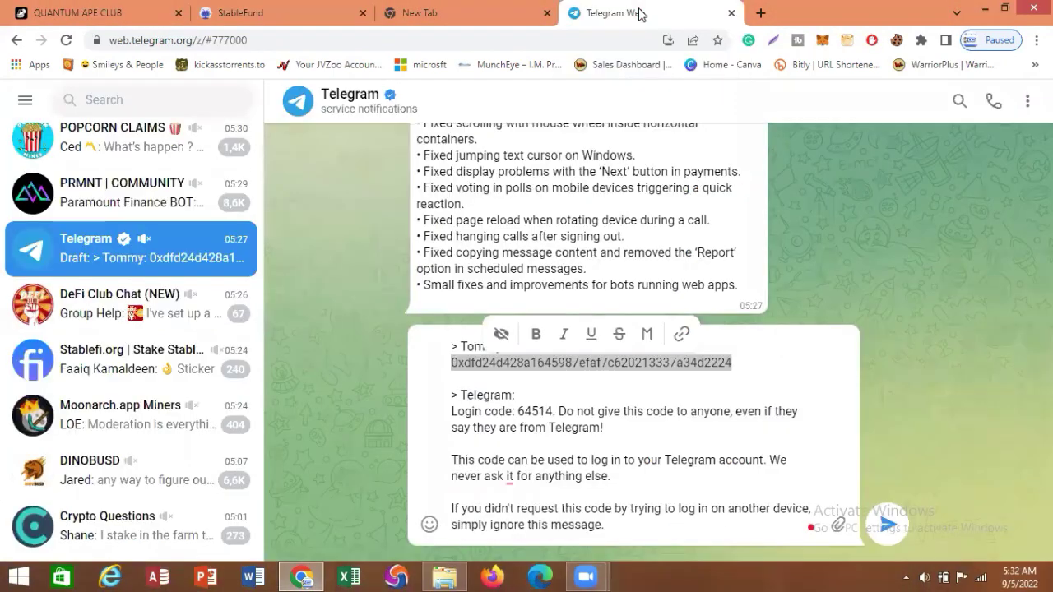
pyautogui.click(247, 12)
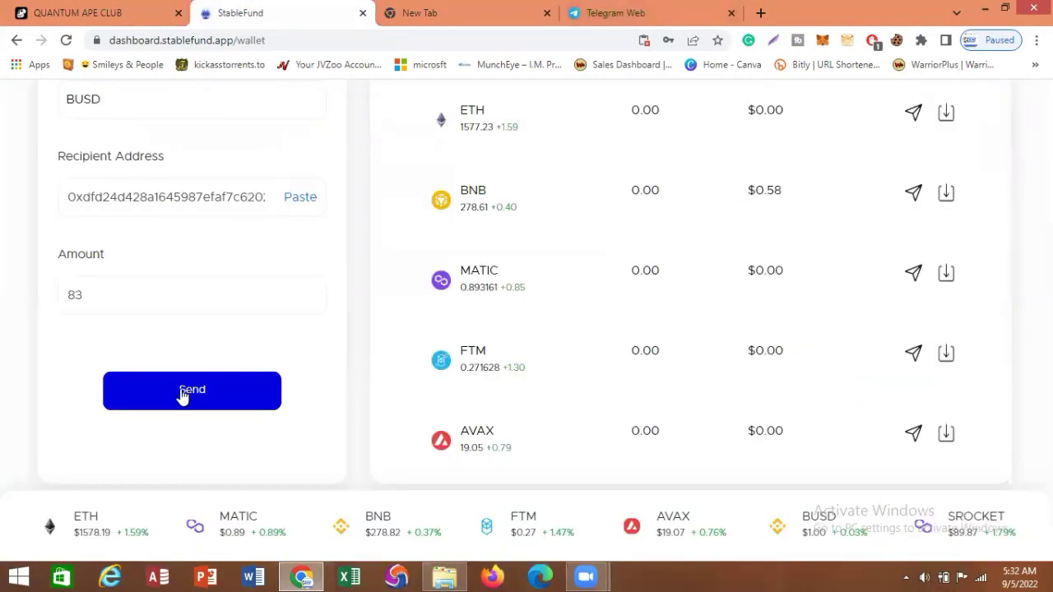
# Send the 83 BUSD with Medium gas (0.00020224 BNB) and confirm it.
pyautogui.click(183, 394)
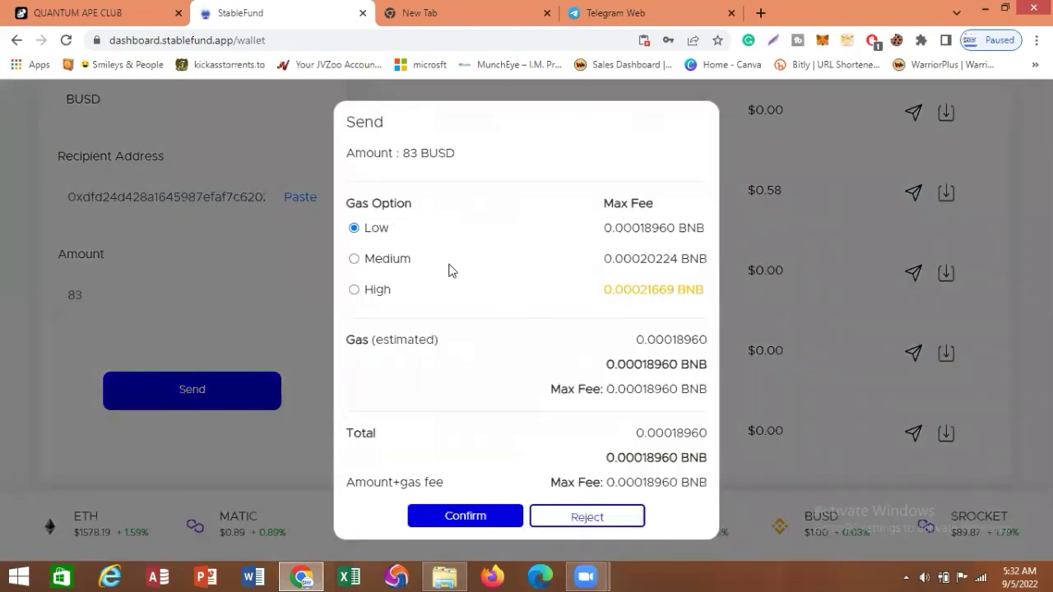
pyautogui.click(353, 260)
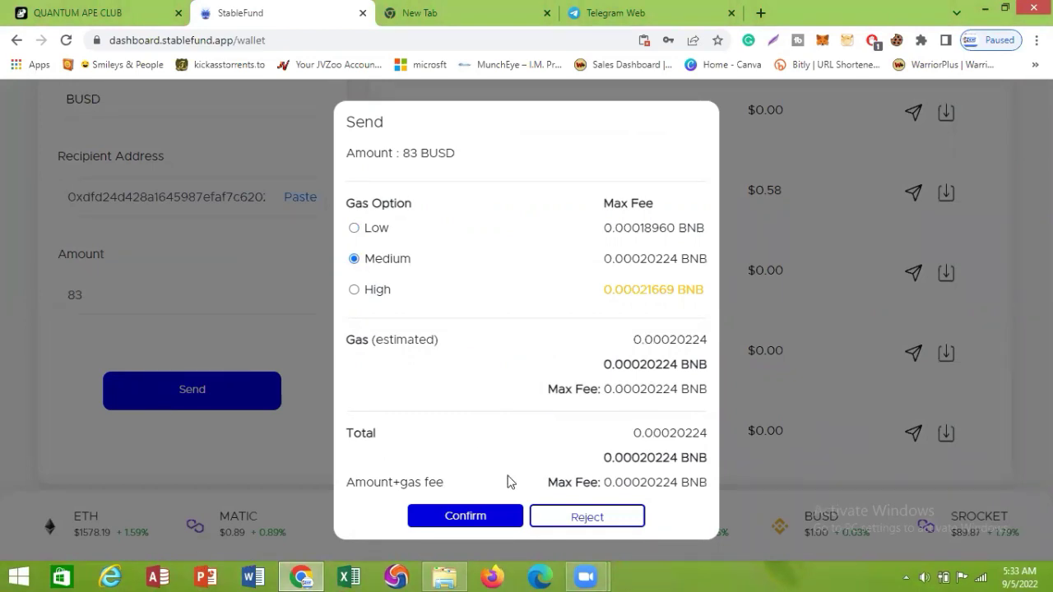
pyautogui.press('Return')
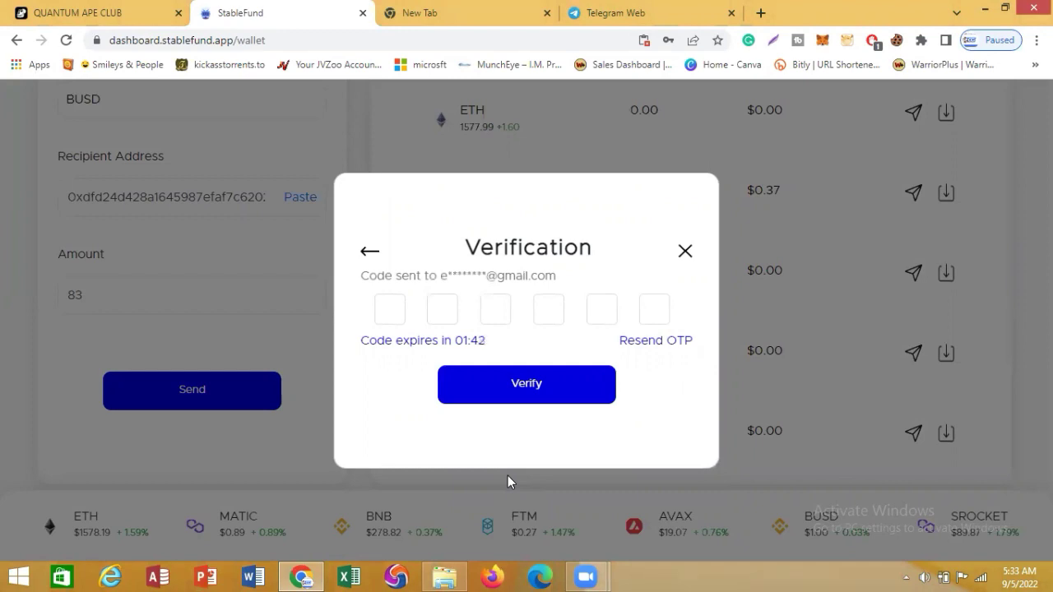
# Enter the six-digit code from the e-mail and verify it.
pyautogui.click(385, 313)
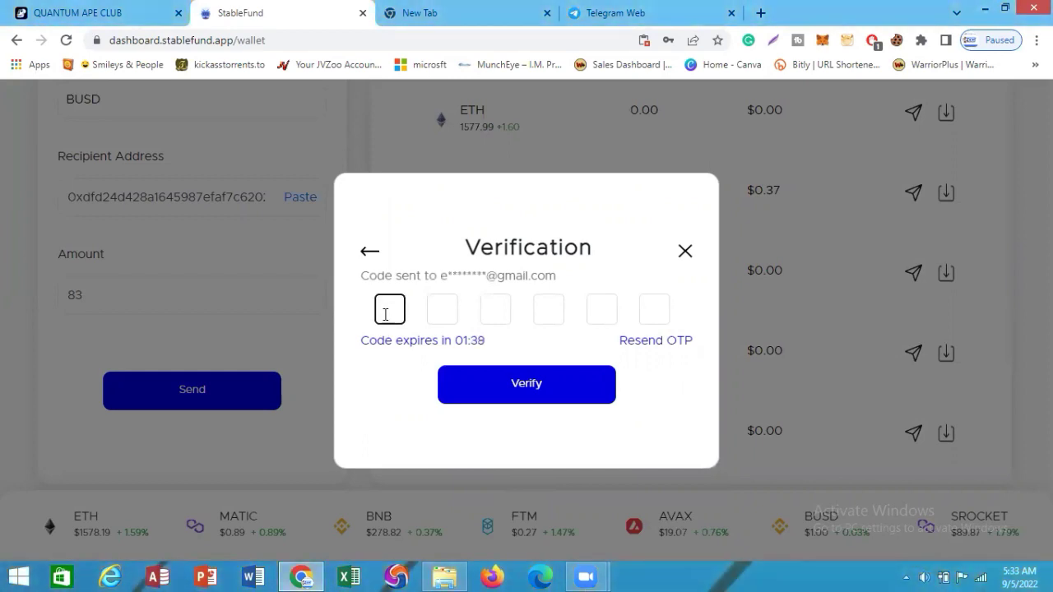
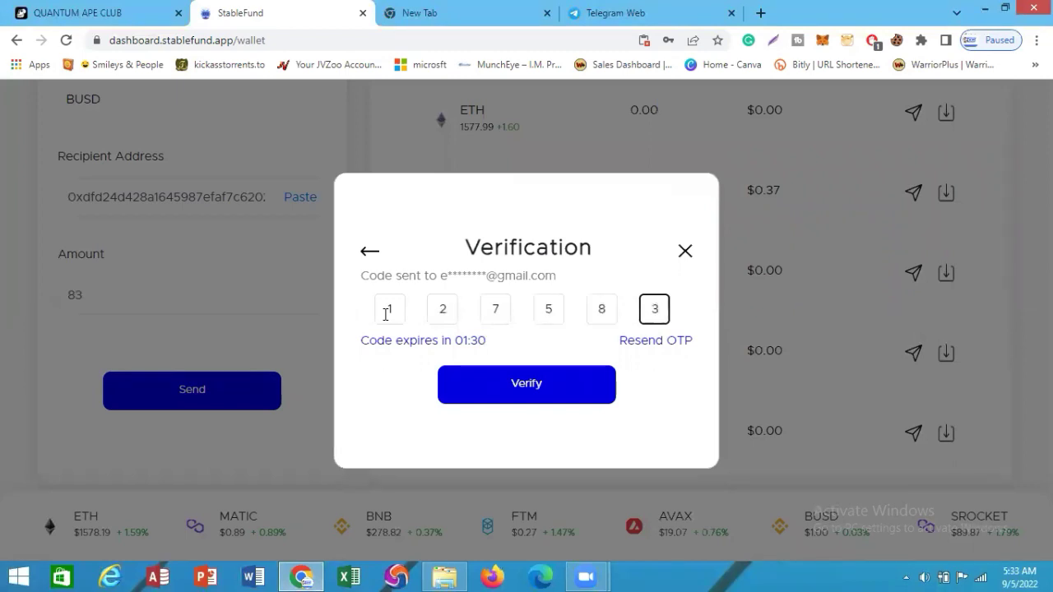
pyautogui.click(531, 387)
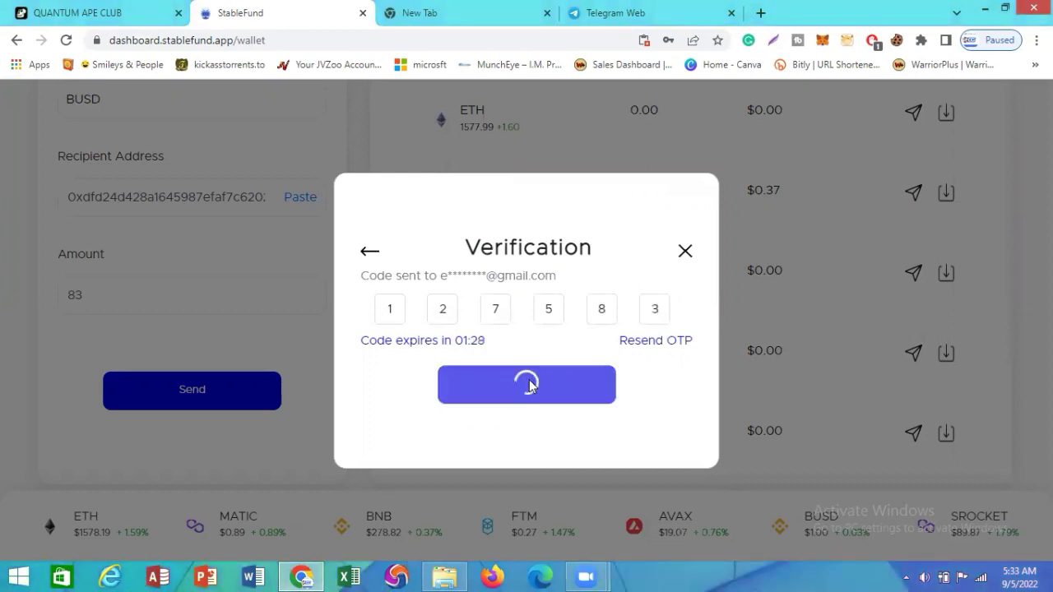